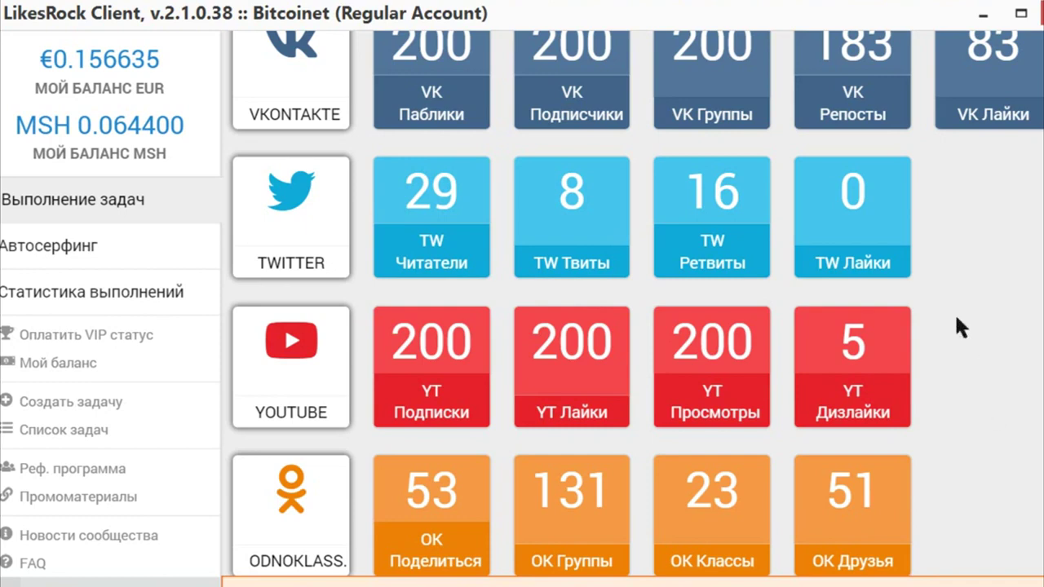
- Open the YouTube views task category (YT Просмотры) from the list of social network tasks
{"action": "scroll", "coordinate": [977, 271], "scroll_direction": "down", "scroll_amount": 3}
{"action": "scroll", "coordinate": [985, 207], "scroll_direction": "up", "scroll_amount": 1}
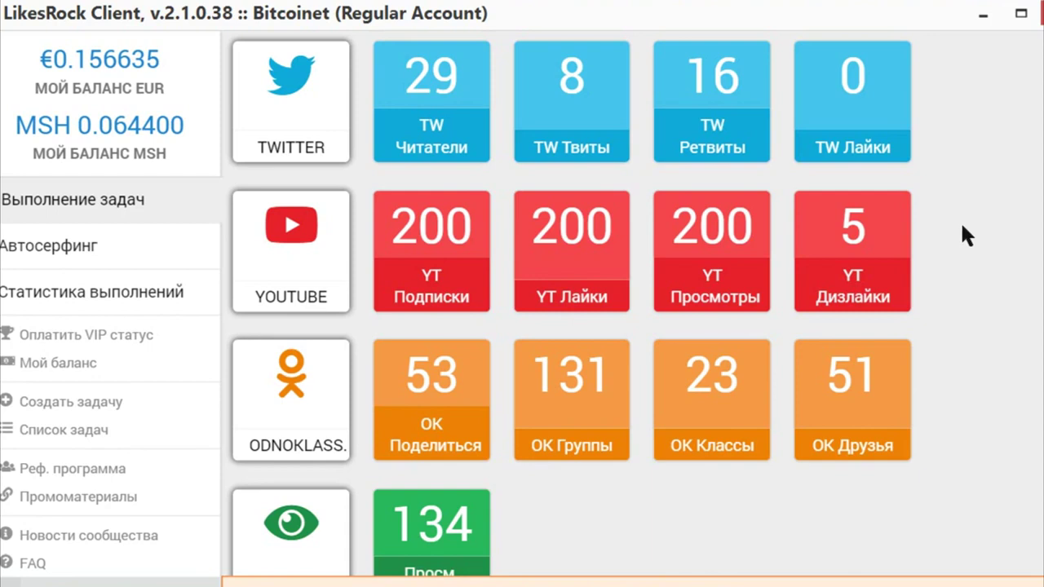
{"action": "left_click", "coordinate": [716, 274]}
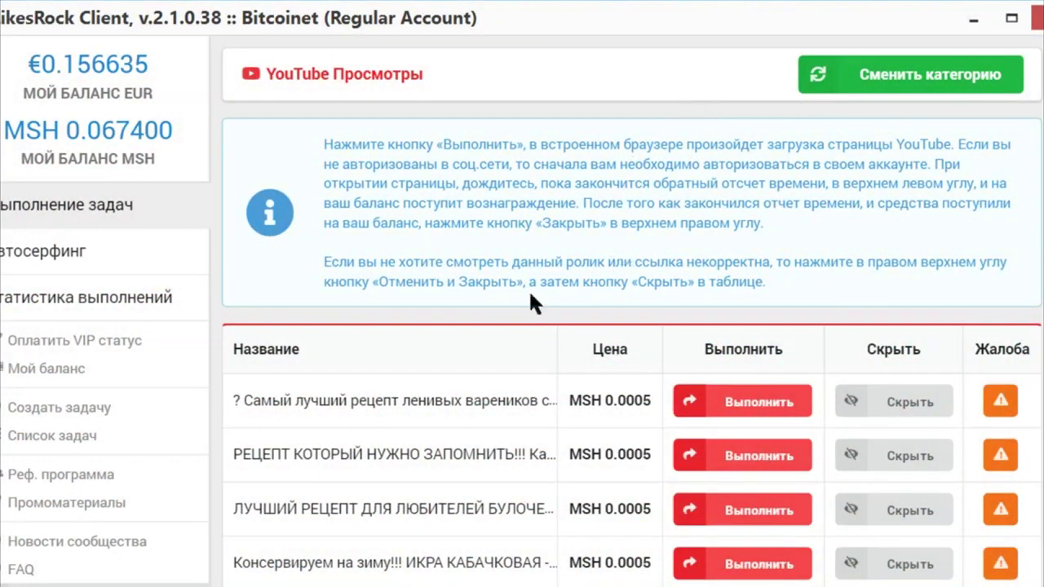
- Review the YouTube views task list and read the instructions for completing these tasks
{"action": "scroll", "coordinate": [530, 302], "scroll_direction": "down", "scroll_amount": 1}
{"action": "scroll", "coordinate": [530, 302], "scroll_direction": "down", "scroll_amount": 10}
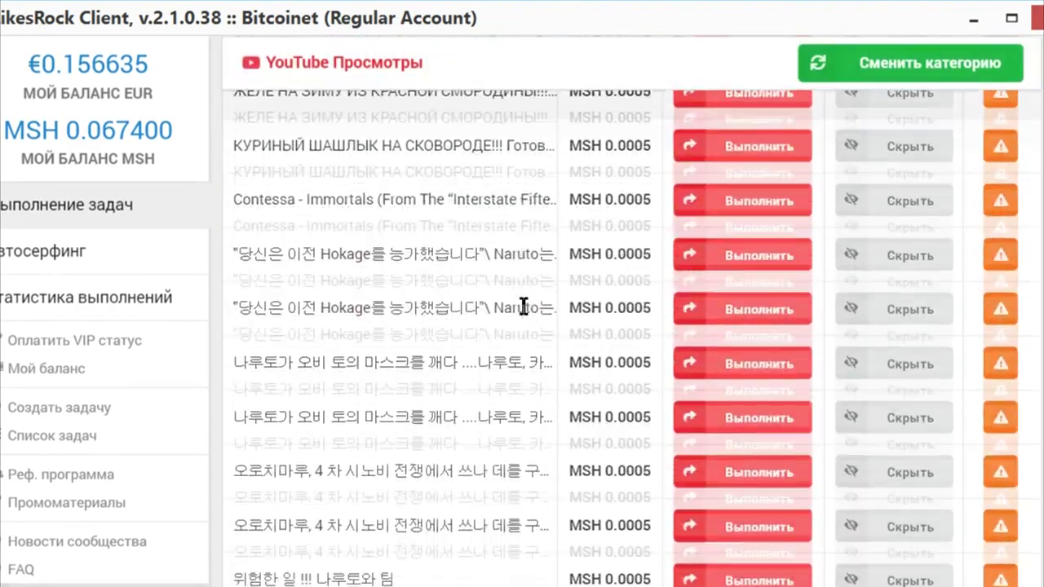
{"action": "scroll", "coordinate": [520, 354], "scroll_direction": "up", "scroll_amount": 9}
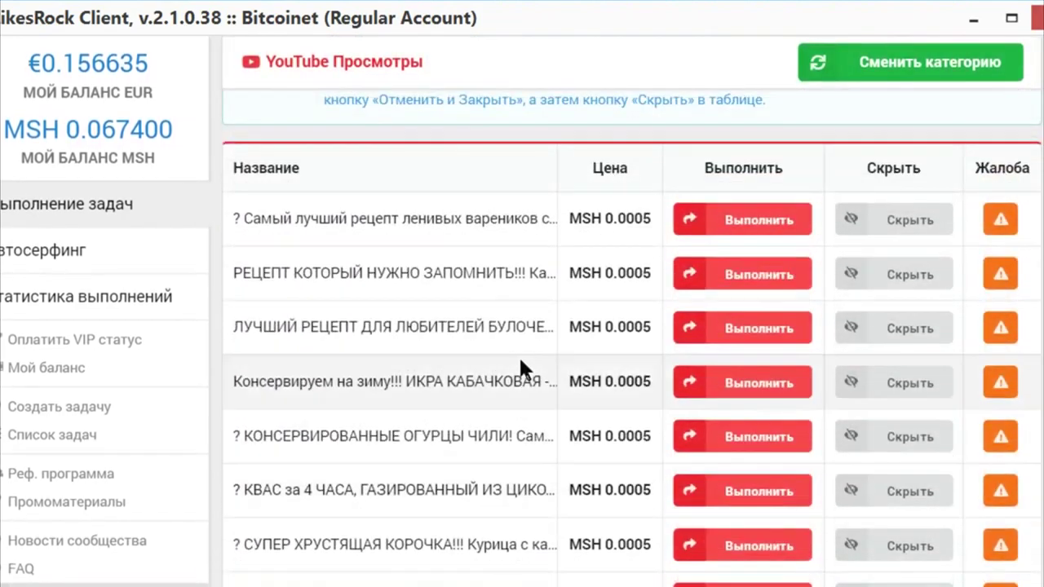
{"action": "scroll", "coordinate": [519, 369], "scroll_direction": "up", "scroll_amount": 2}
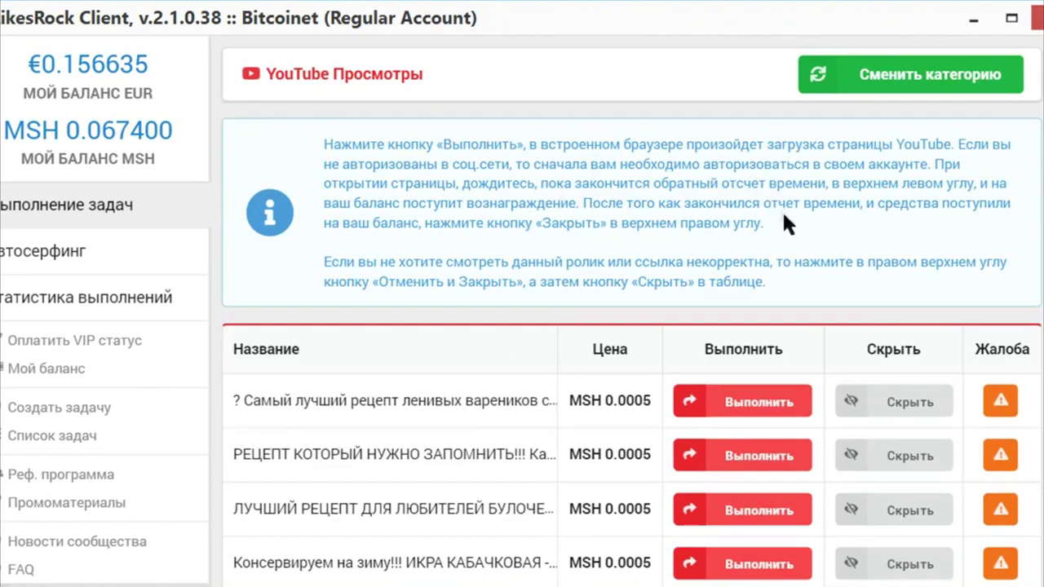
{"action": "left_click_drag", "start_coordinate": [791, 293], "coordinate": [316, 139]}
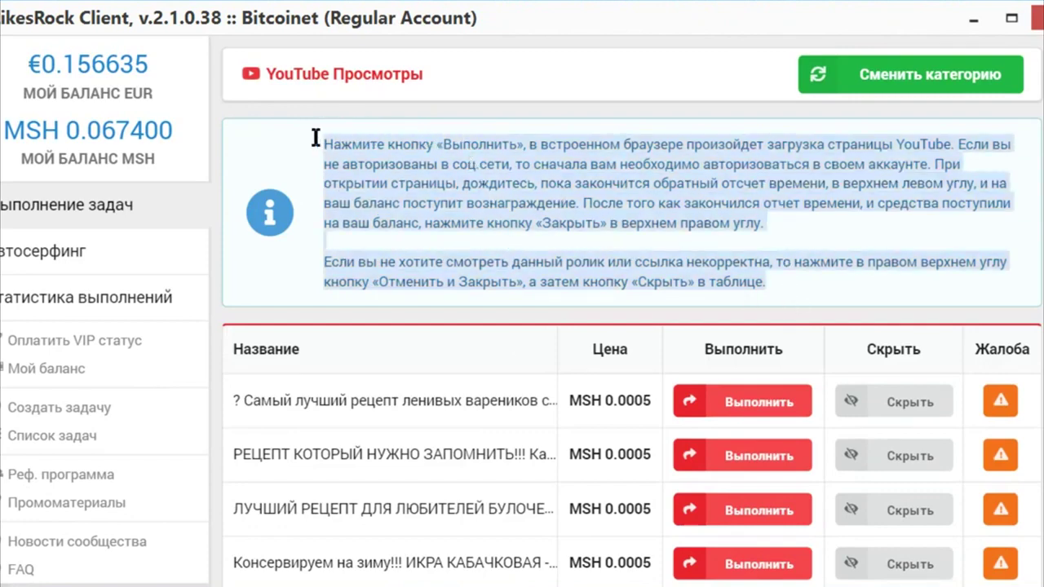
{"action": "left_click", "coordinate": [862, 312]}
- Run the first YouTube views task, the lazy vareniki recipe video, and close it to collect the reward
{"action": "scroll", "coordinate": [579, 310], "scroll_direction": "down", "scroll_amount": 2}
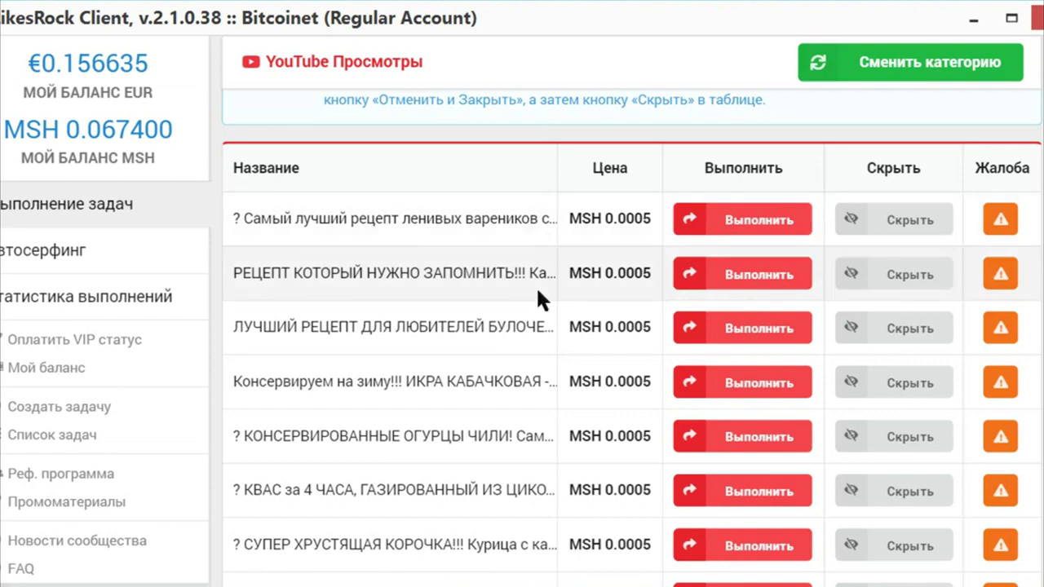
{"action": "left_click", "coordinate": [759, 224]}
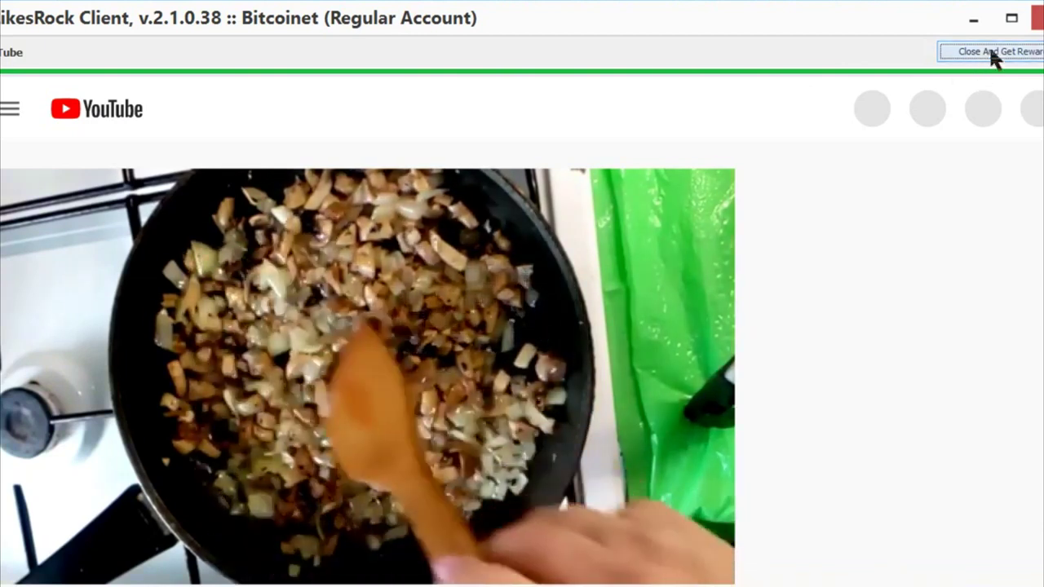
{"action": "left_click", "coordinate": [991, 49]}
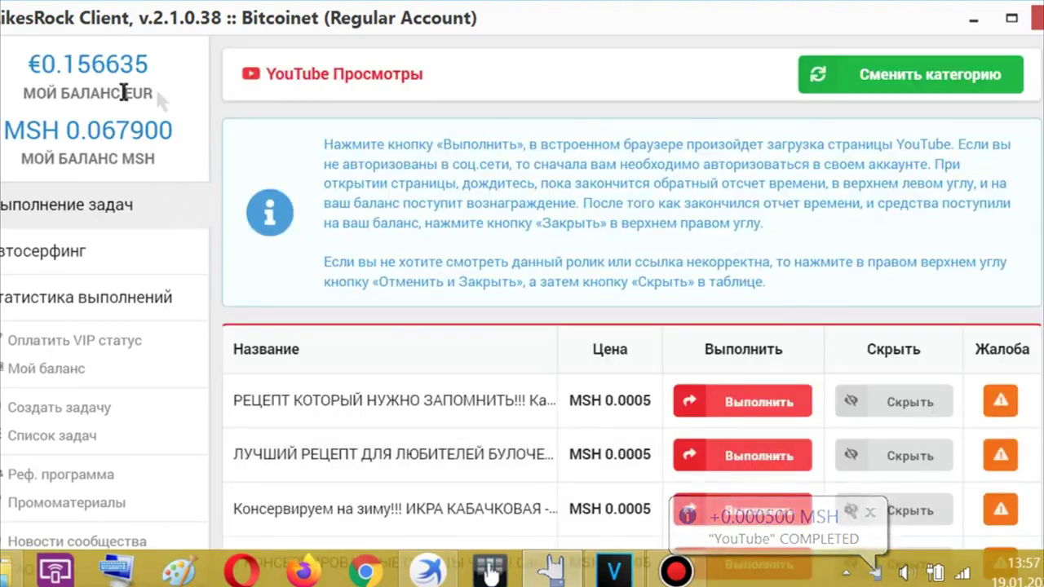
- Look over the remaining YouTube views tasks and leave the list to change the task category
{"action": "scroll", "coordinate": [595, 187], "scroll_direction": "down", "scroll_amount": 3}
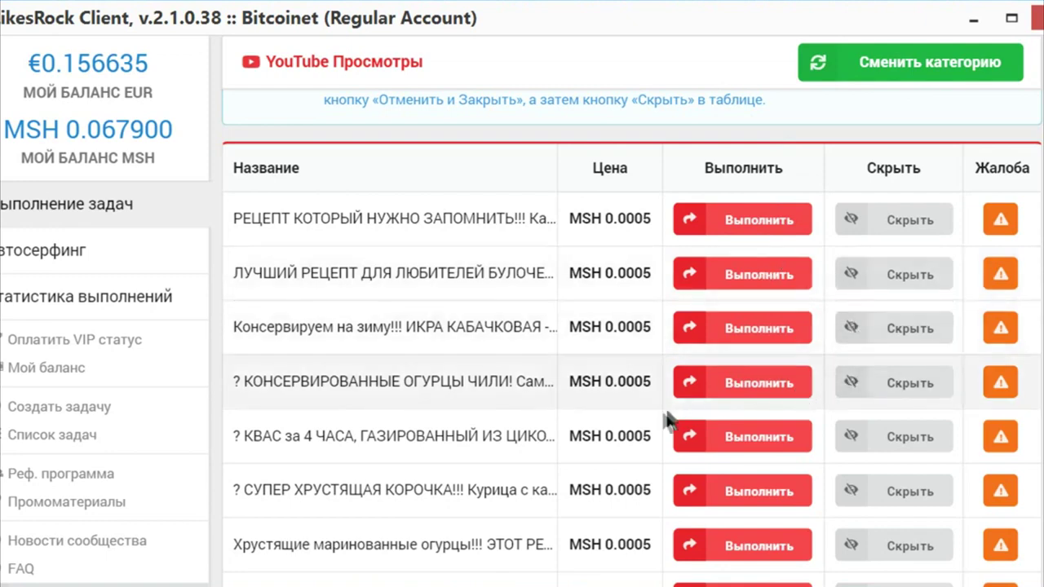
{"action": "scroll", "coordinate": [652, 426], "scroll_direction": "up", "scroll_amount": 3}
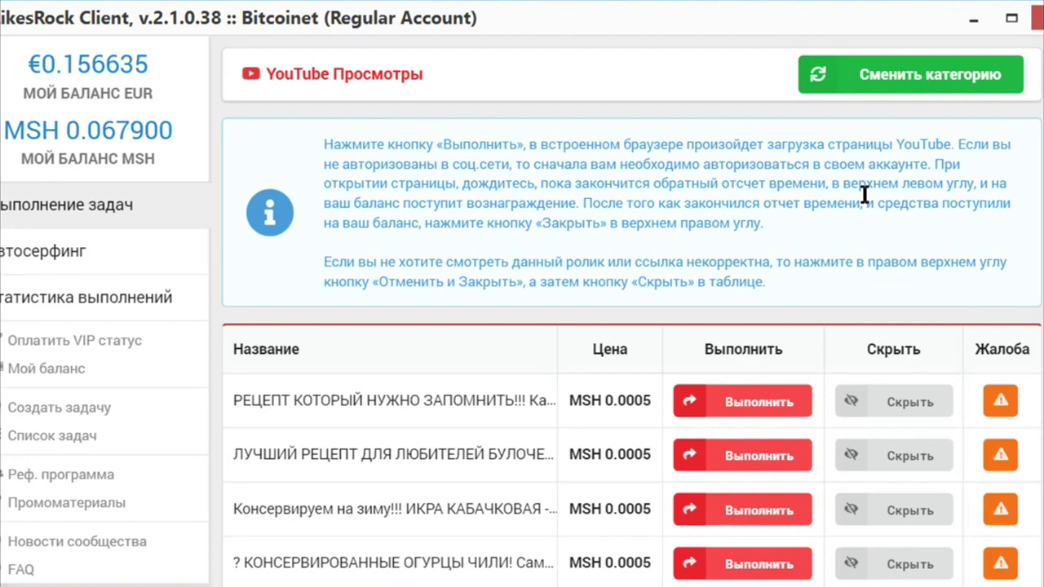
{"action": "left_click", "coordinate": [928, 82]}
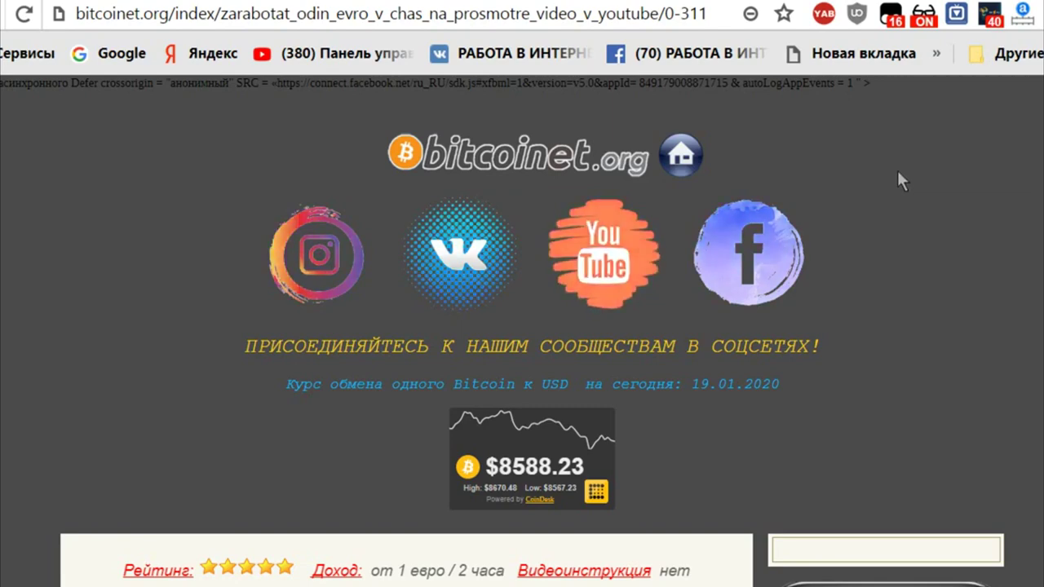
- Read the LikesRock article on bitcoinet.org down to the LikesRock Desktop Client download section
{"action": "scroll", "coordinate": [893, 172], "scroll_direction": "down", "scroll_amount": 2}
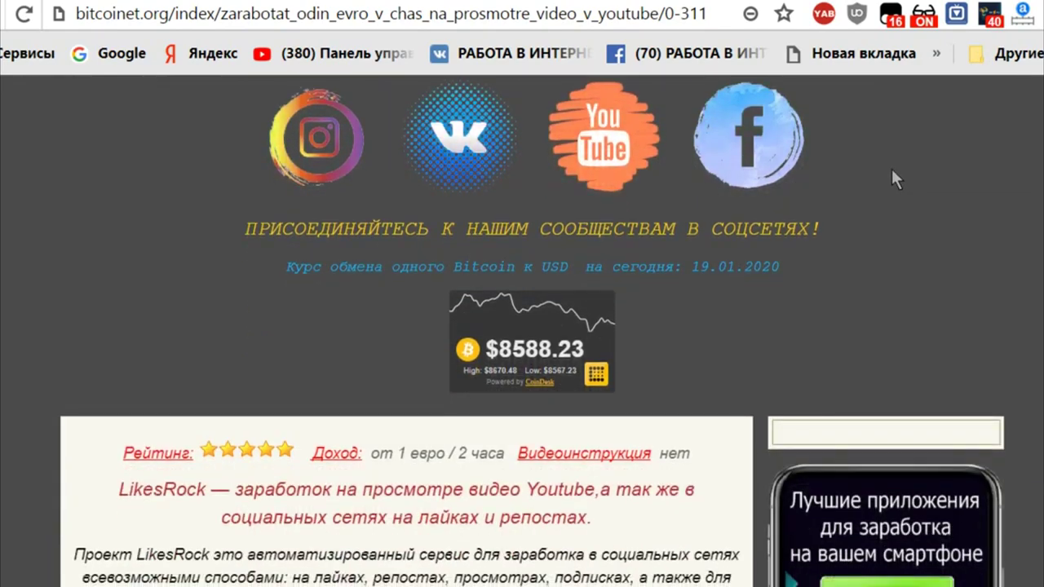
{"action": "scroll", "coordinate": [888, 167], "scroll_direction": "down", "scroll_amount": 2}
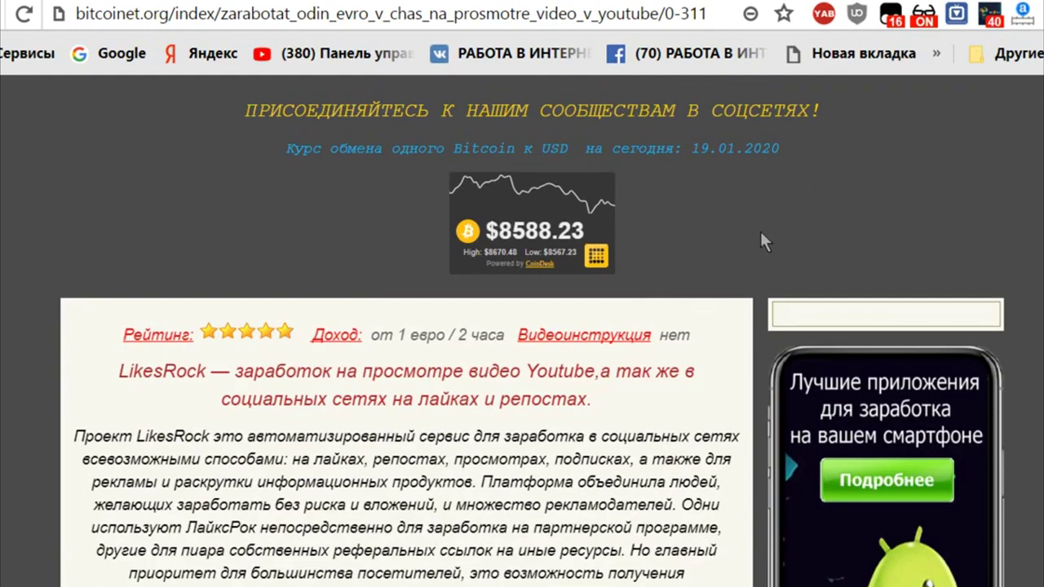
{"action": "scroll", "coordinate": [850, 173], "scroll_direction": "up", "scroll_amount": 4}
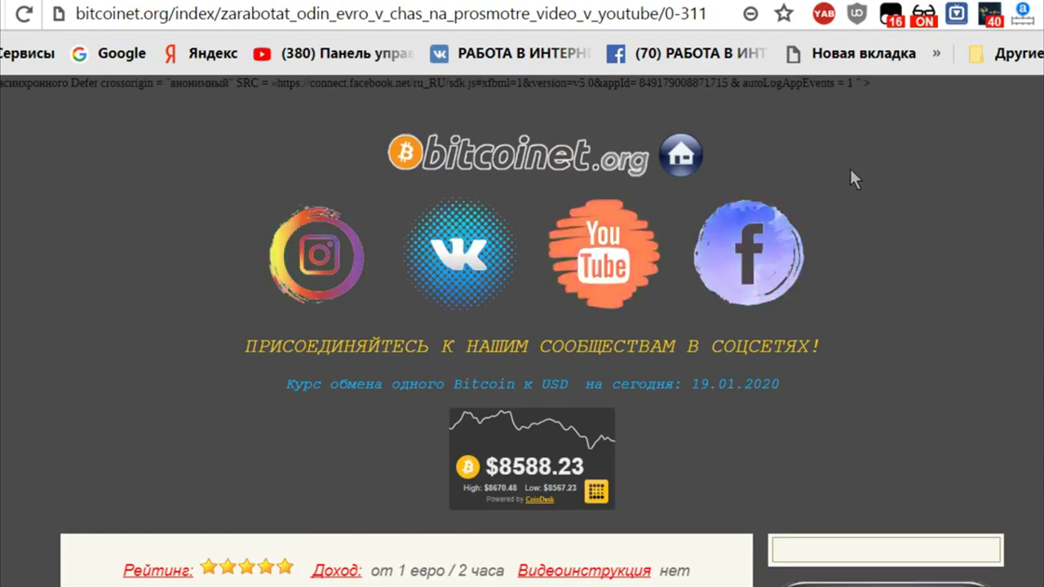
{"action": "scroll", "coordinate": [739, 328], "scroll_direction": "down", "scroll_amount": 6}
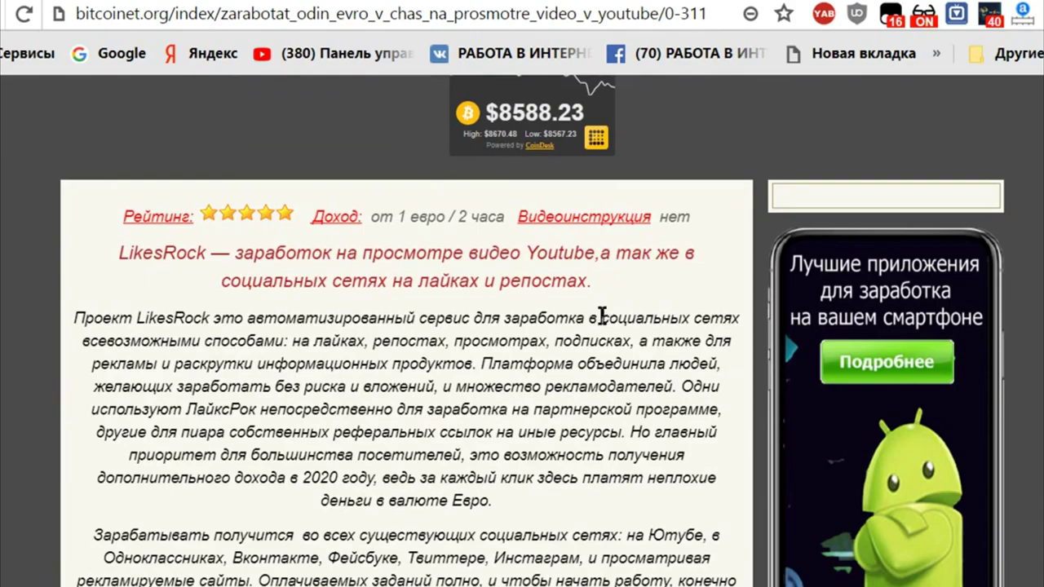
{"action": "scroll", "coordinate": [611, 306], "scroll_direction": "down", "scroll_amount": 3}
{"action": "scroll", "coordinate": [638, 276], "scroll_direction": "down", "scroll_amount": 3}
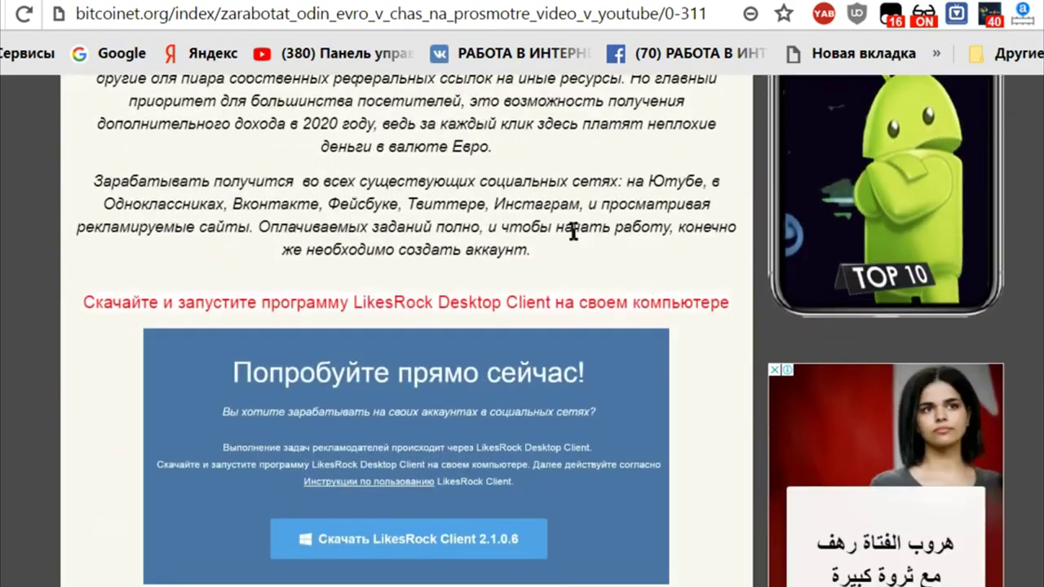
{"action": "scroll", "coordinate": [574, 230], "scroll_direction": "down", "scroll_amount": 2}
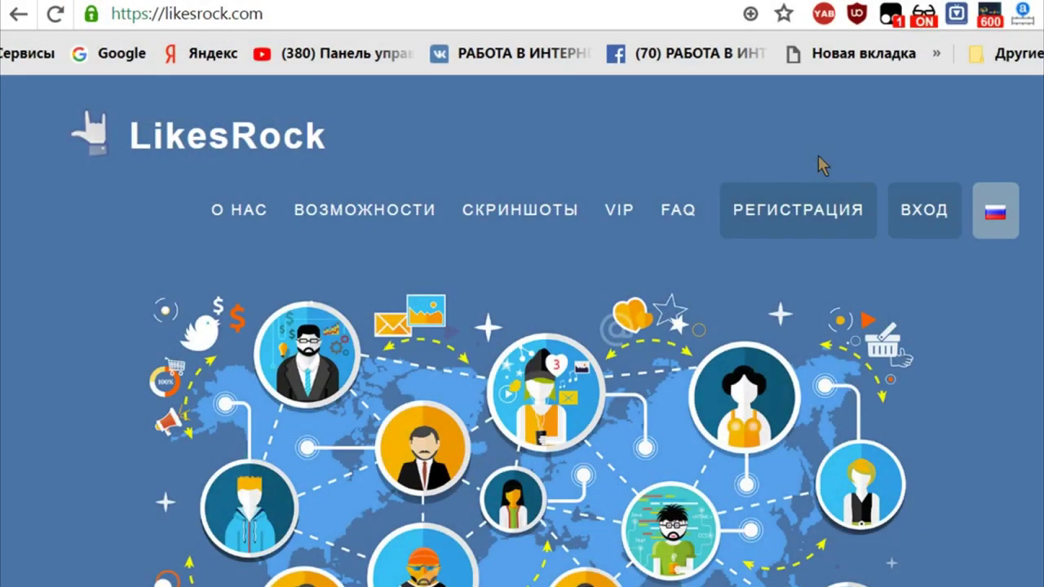
- Open the new-user registration form on likesrock.com and go through its username, e-mail, password and CAPTCHA fields
{"action": "left_click", "coordinate": [801, 216]}
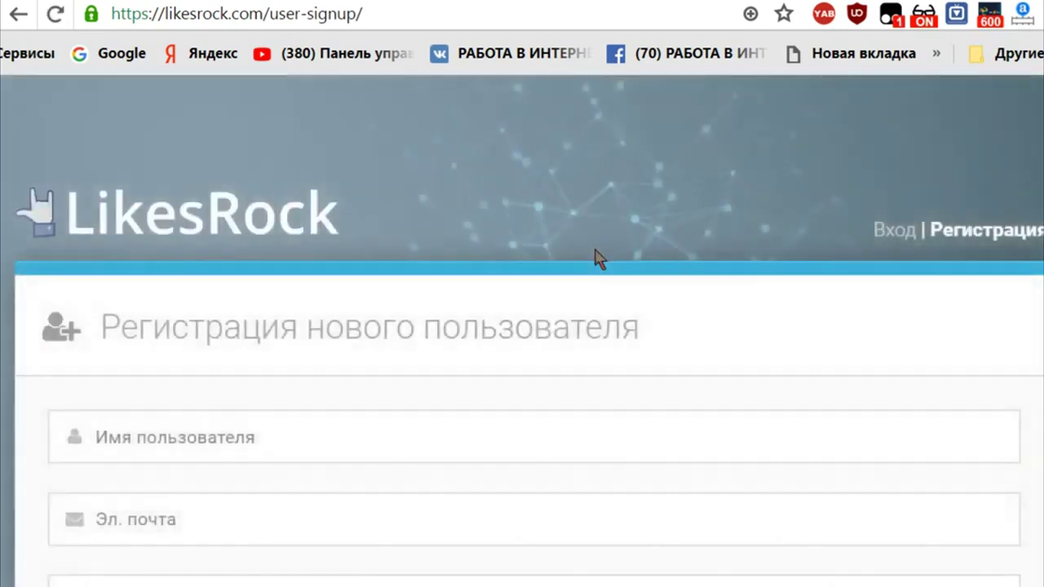
{"action": "scroll", "coordinate": [594, 257], "scroll_direction": "down", "scroll_amount": 2}
{"action": "scroll", "coordinate": [594, 259], "scroll_direction": "down", "scroll_amount": 2}
{"action": "left_click", "coordinate": [327, 202]}
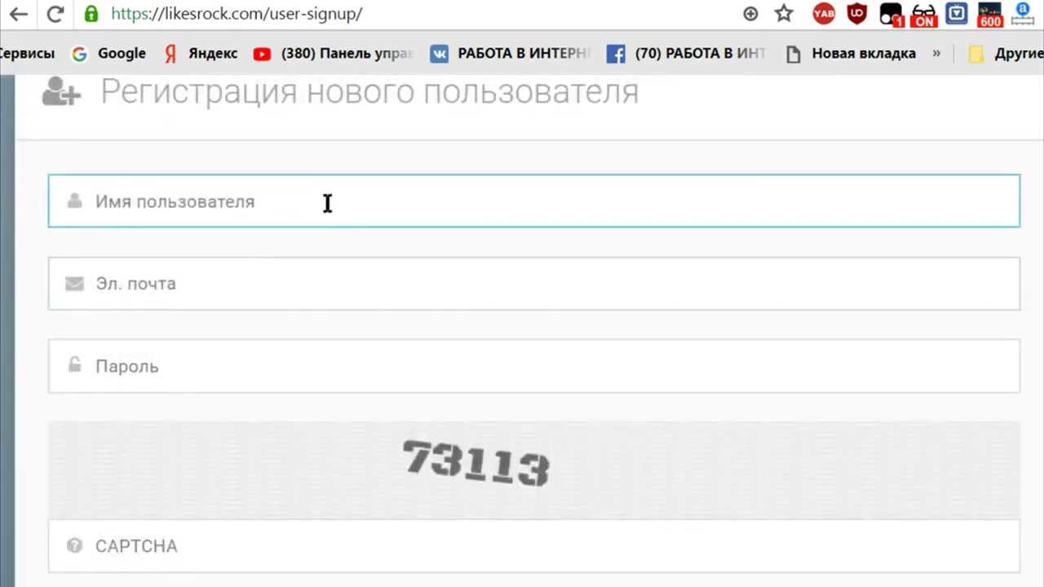
{"action": "left_click", "coordinate": [226, 269]}
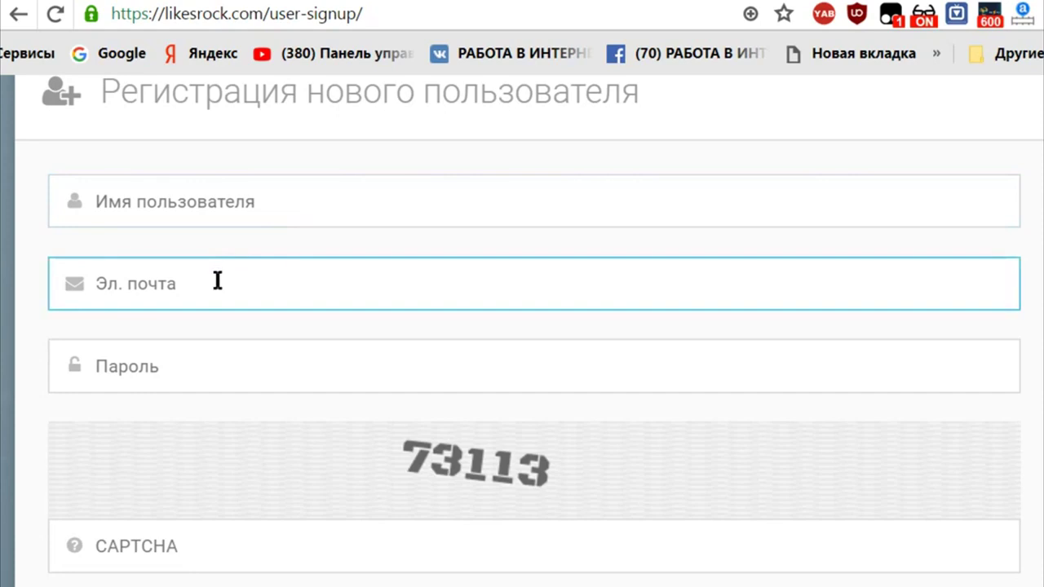
{"action": "scroll", "coordinate": [215, 283], "scroll_direction": "down", "scroll_amount": 1}
{"action": "left_click", "coordinate": [168, 253]}
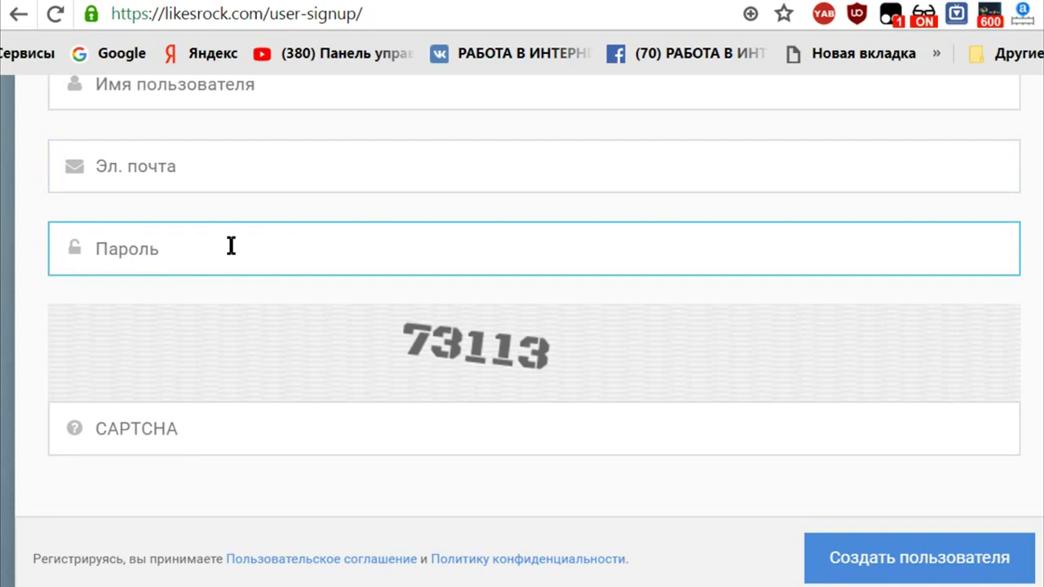
{"action": "left_click", "coordinate": [406, 349]}
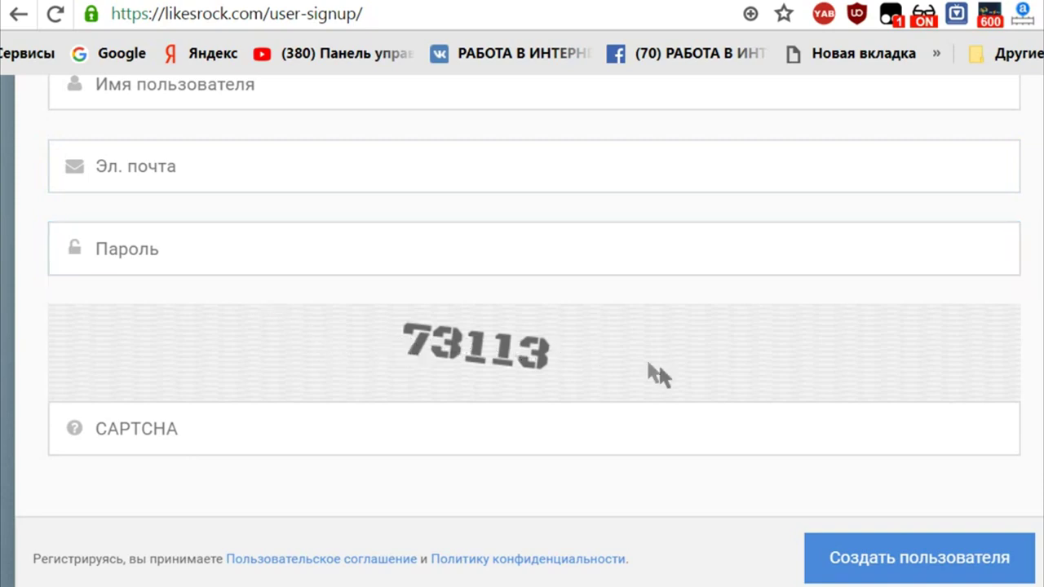
{"action": "scroll", "coordinate": [580, 392], "scroll_direction": "down", "scroll_amount": 1}
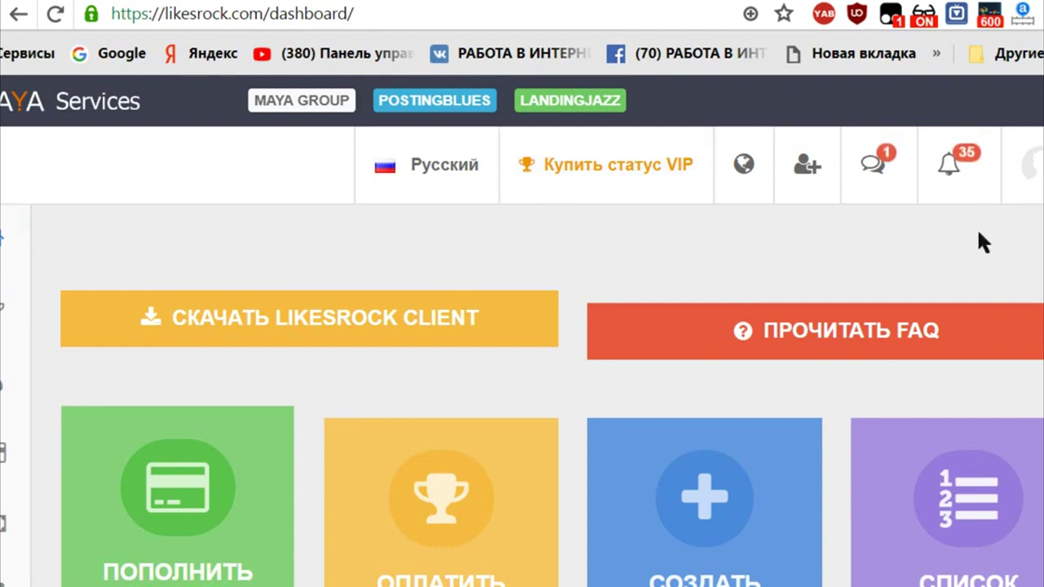
- Open the social account settings of the user profile and review the fields from Skype ID to Instagram
{"action": "left_click", "coordinate": [1041, 169]}
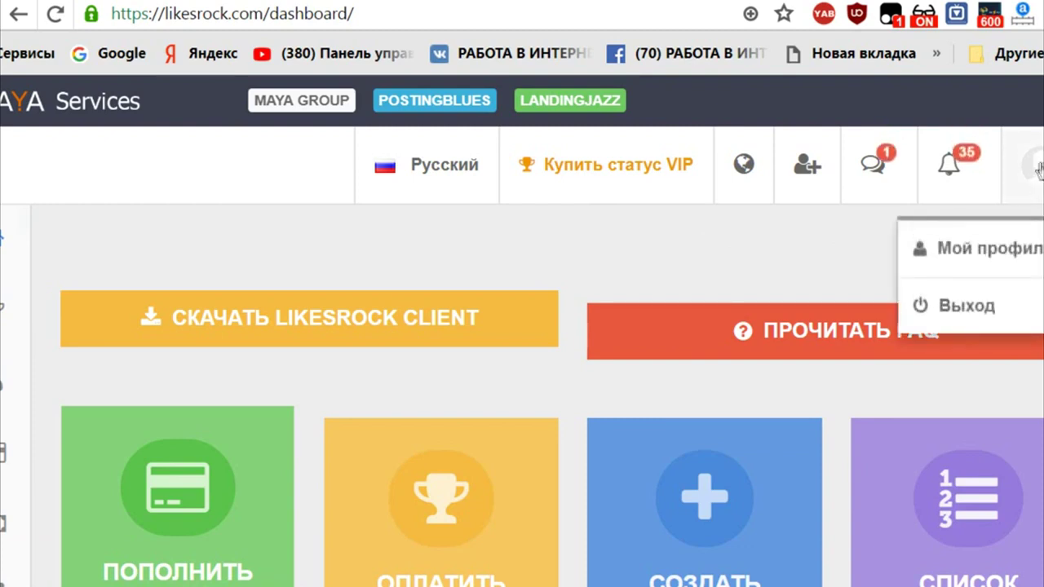
{"action": "left_click", "coordinate": [1010, 257]}
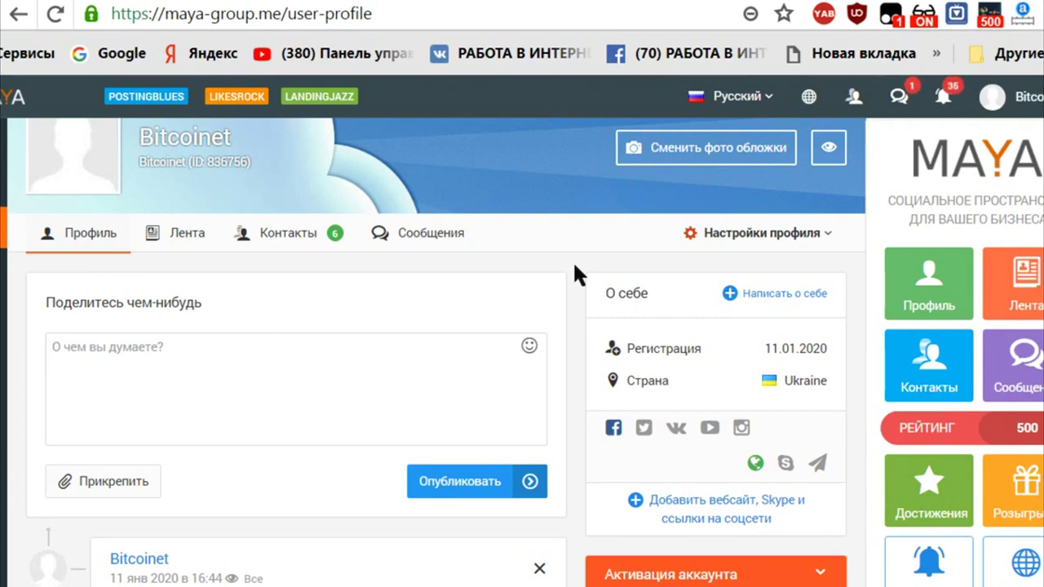
{"action": "scroll", "coordinate": [572, 261], "scroll_direction": "down", "scroll_amount": 2}
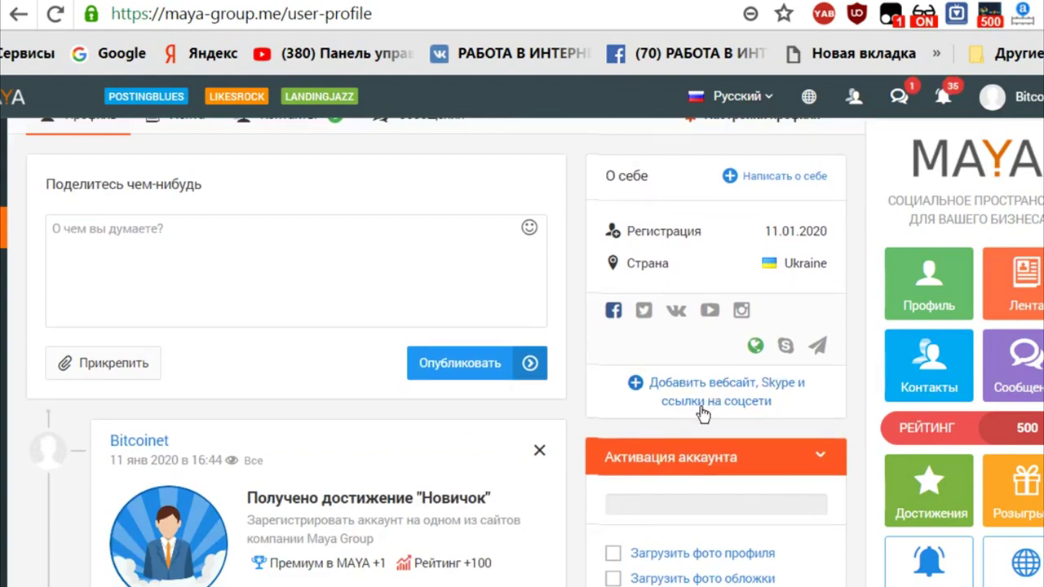
{"action": "left_click", "coordinate": [716, 404]}
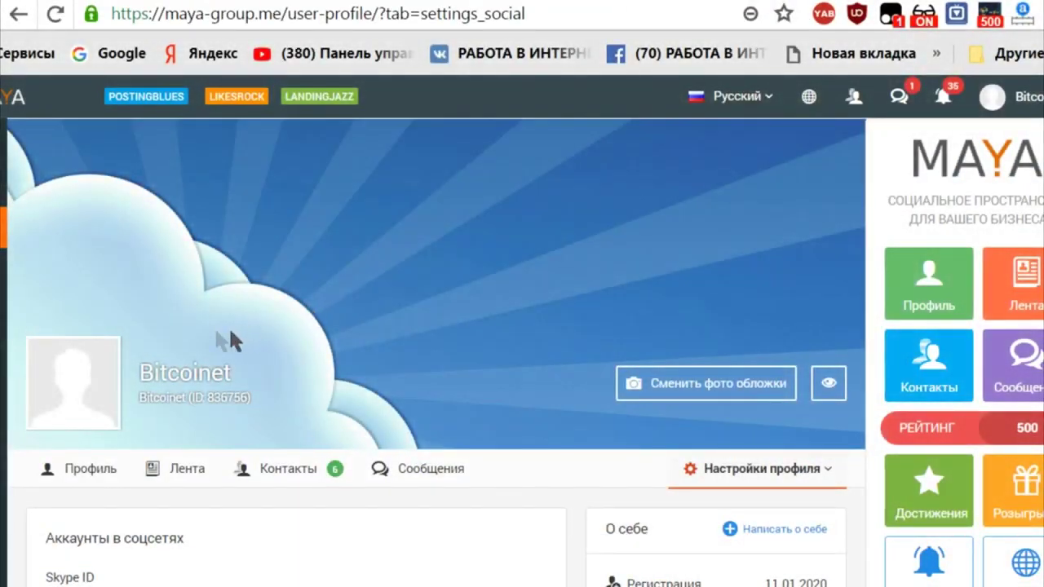
{"action": "scroll", "coordinate": [237, 284], "scroll_direction": "down", "scroll_amount": 3}
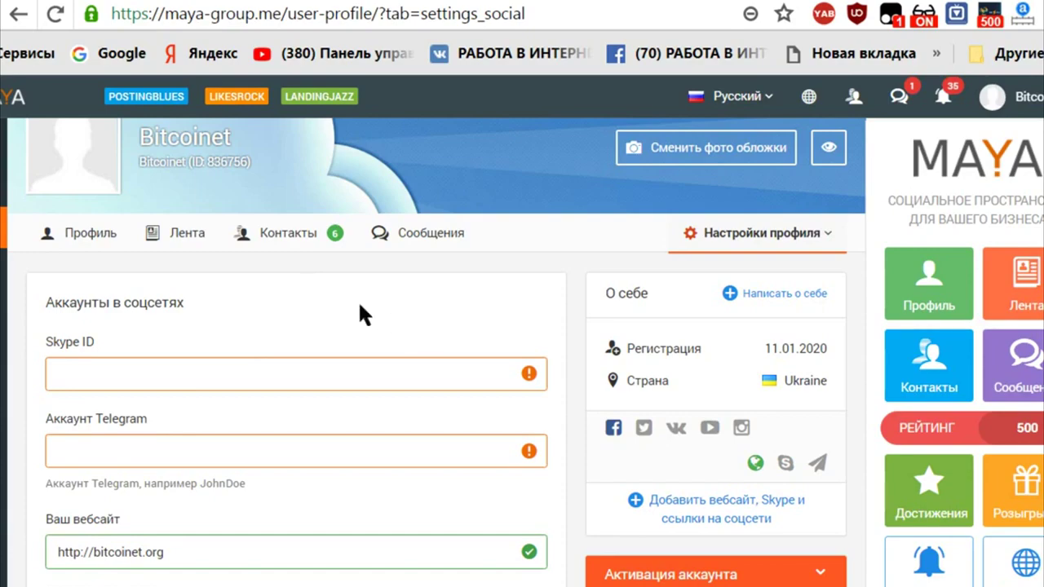
{"action": "scroll", "coordinate": [358, 301], "scroll_direction": "down", "scroll_amount": 10}
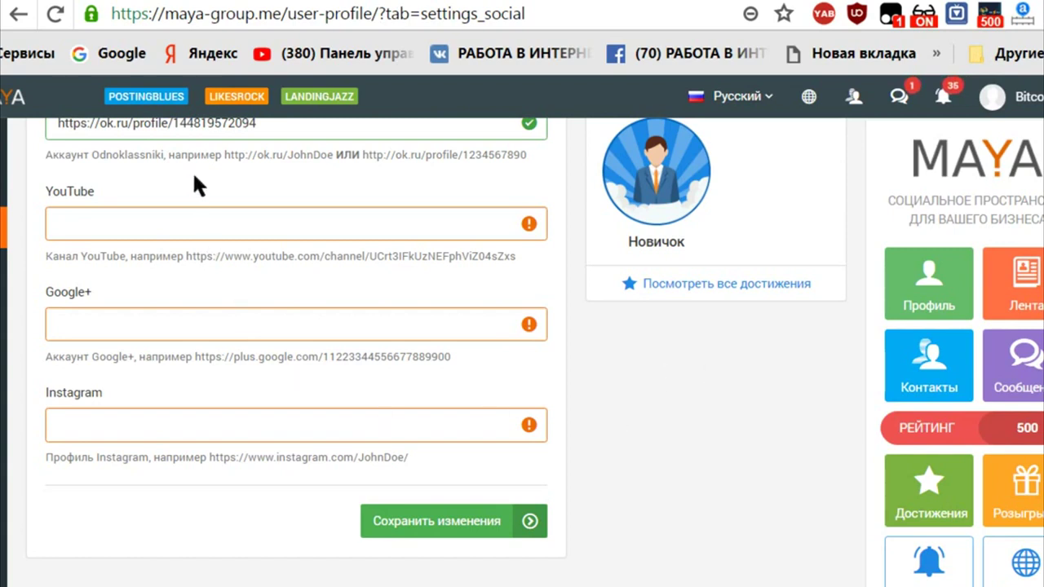
- Return to the LikesRock dashboard and open the social activity (Социальная активность) page with all task categories
{"action": "left_click", "coordinate": [236, 100]}
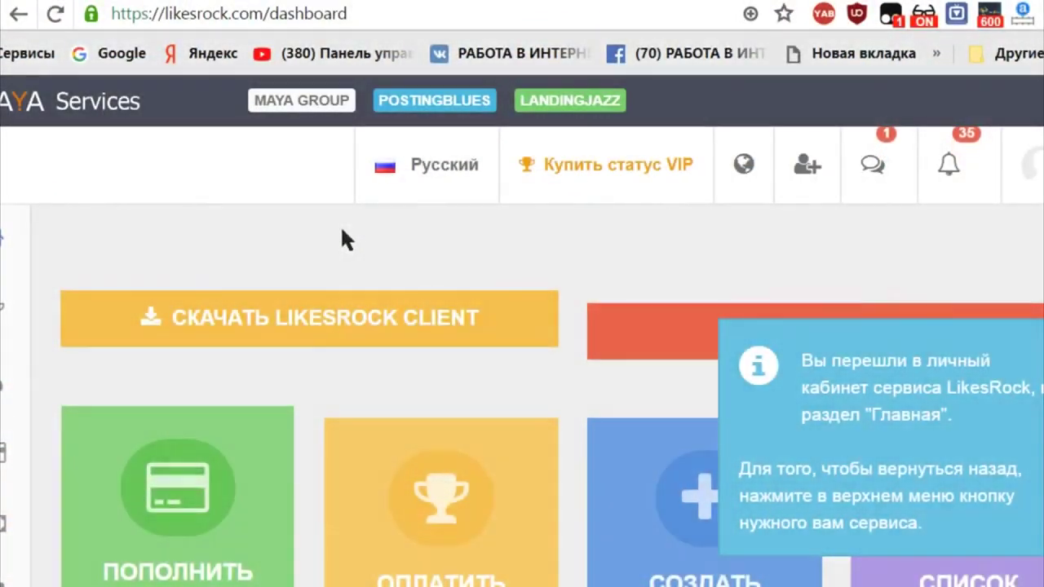
{"action": "scroll", "coordinate": [317, 249], "scroll_direction": "down", "scroll_amount": 3}
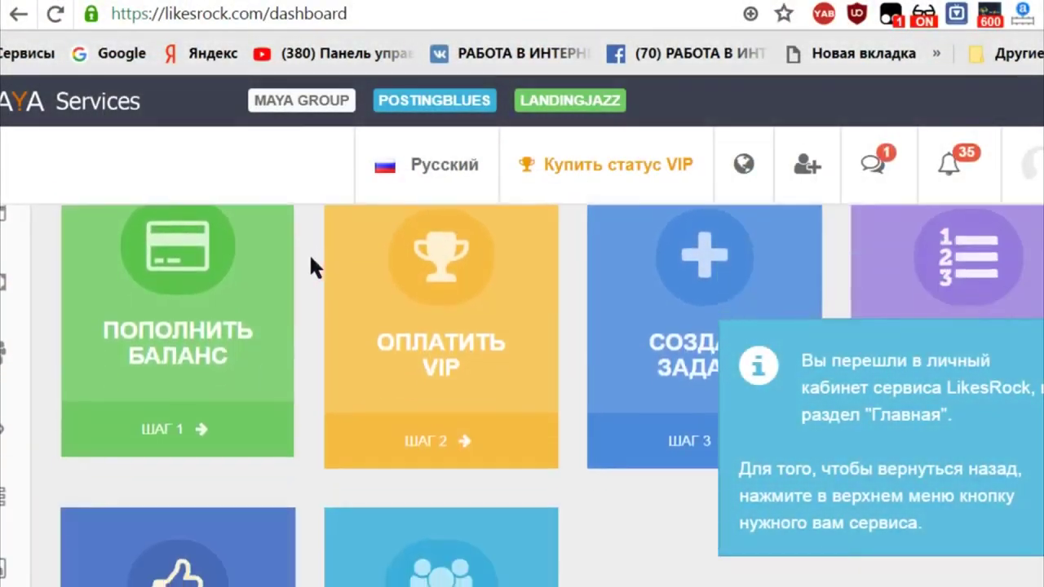
{"action": "scroll", "coordinate": [306, 282], "scroll_direction": "down", "scroll_amount": 3}
{"action": "scroll", "coordinate": [296, 354], "scroll_direction": "down", "scroll_amount": 1}
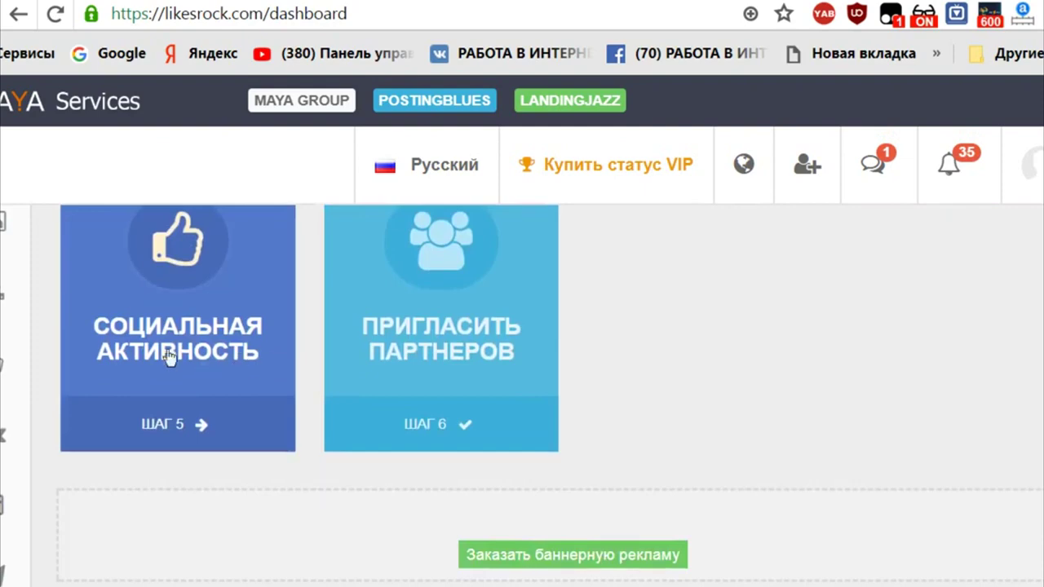
{"action": "left_click", "coordinate": [173, 332]}
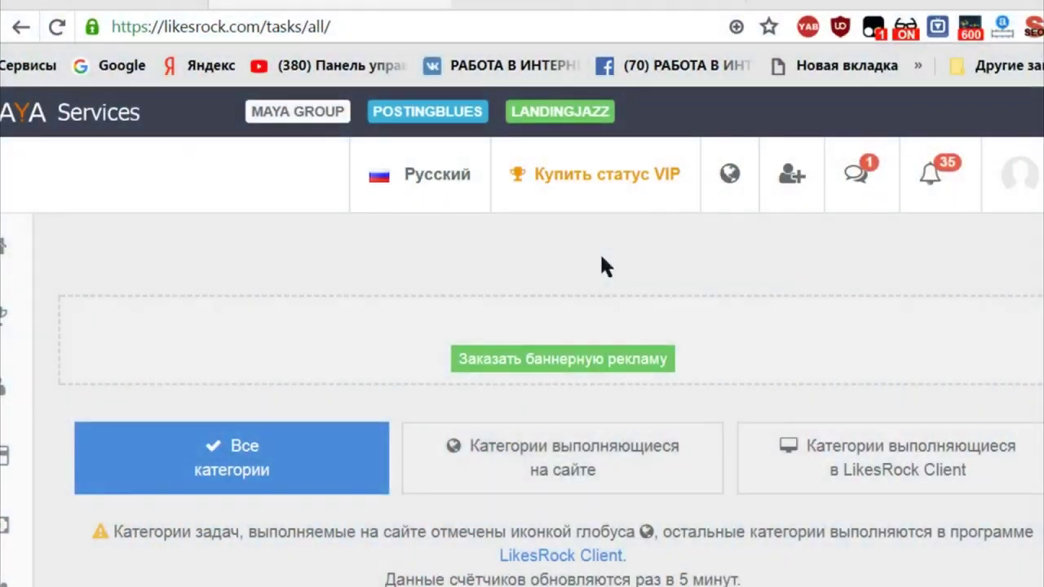
{"action": "scroll", "coordinate": [664, 259], "scroll_direction": "down", "scroll_amount": 1}
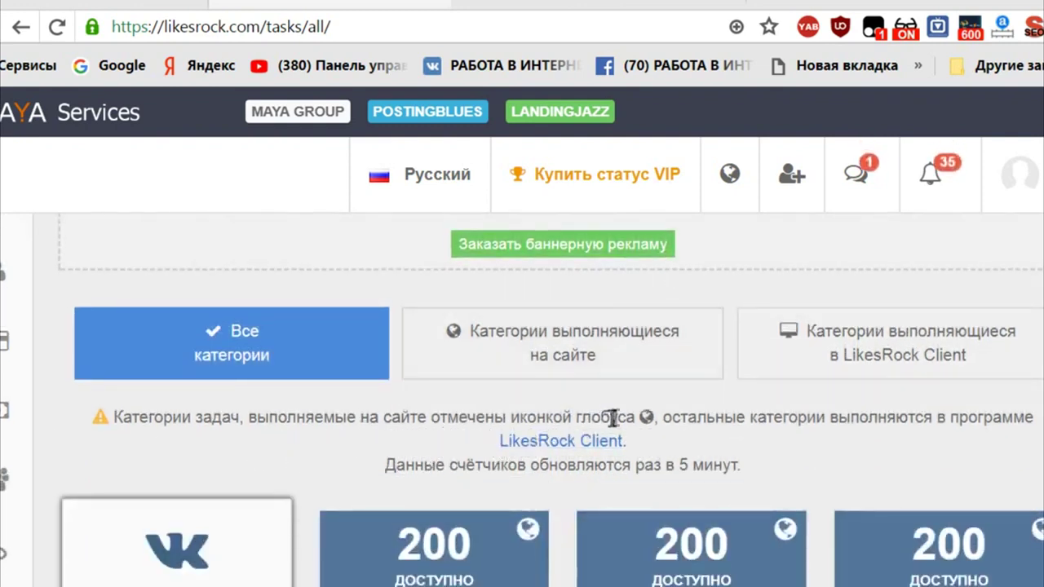
- Open the LikesRock Client download page from the tasks page and save the installer as lr_setup in the РОК ДЛЯ ЮТУБ folder
{"action": "scroll", "coordinate": [573, 459], "scroll_direction": "down", "scroll_amount": 1}
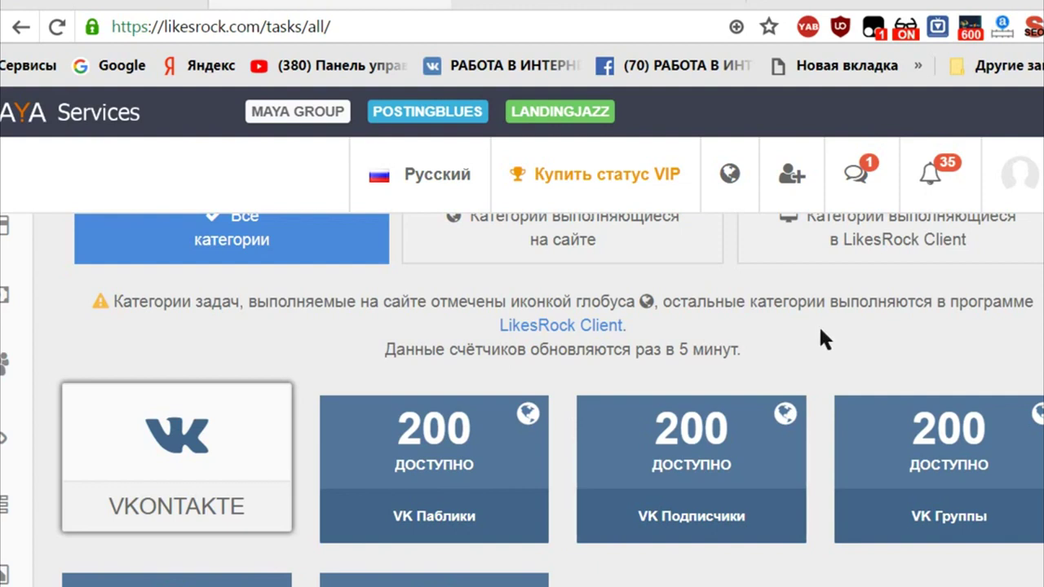
{"action": "left_click", "coordinate": [559, 326]}
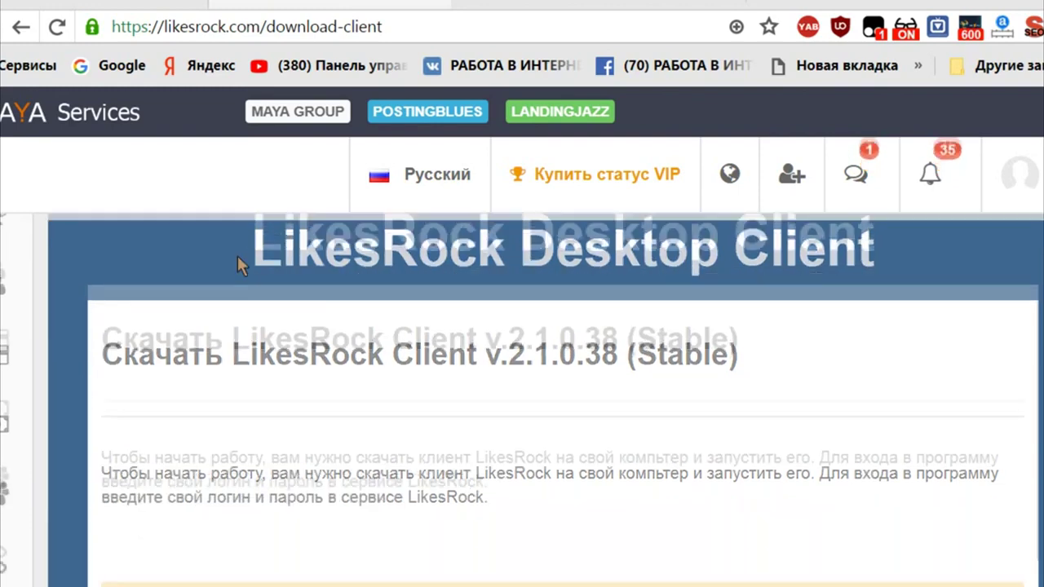
{"action": "scroll", "coordinate": [237, 260], "scroll_direction": "down", "scroll_amount": 4}
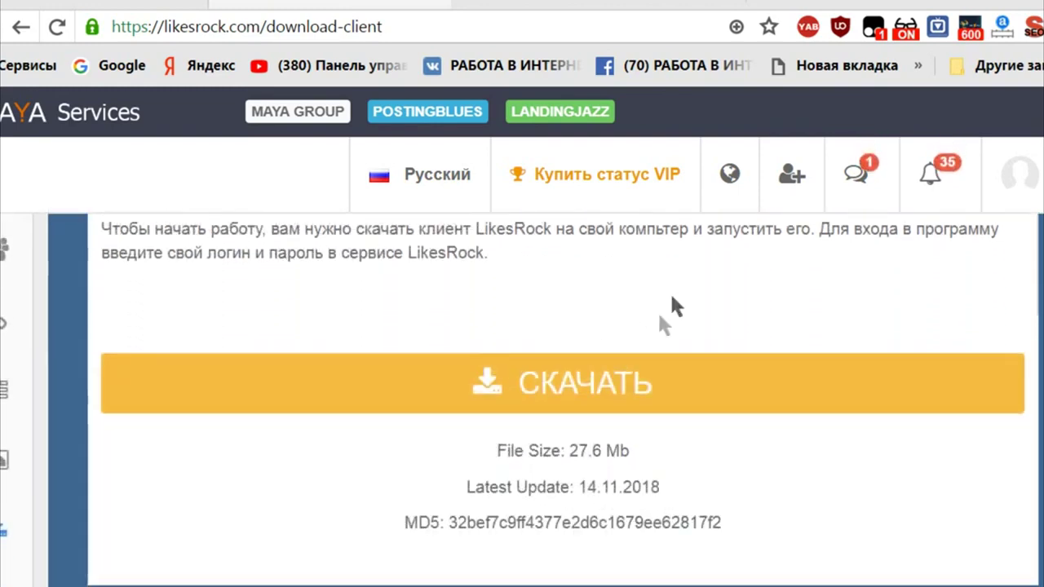
{"action": "left_click", "coordinate": [593, 392]}
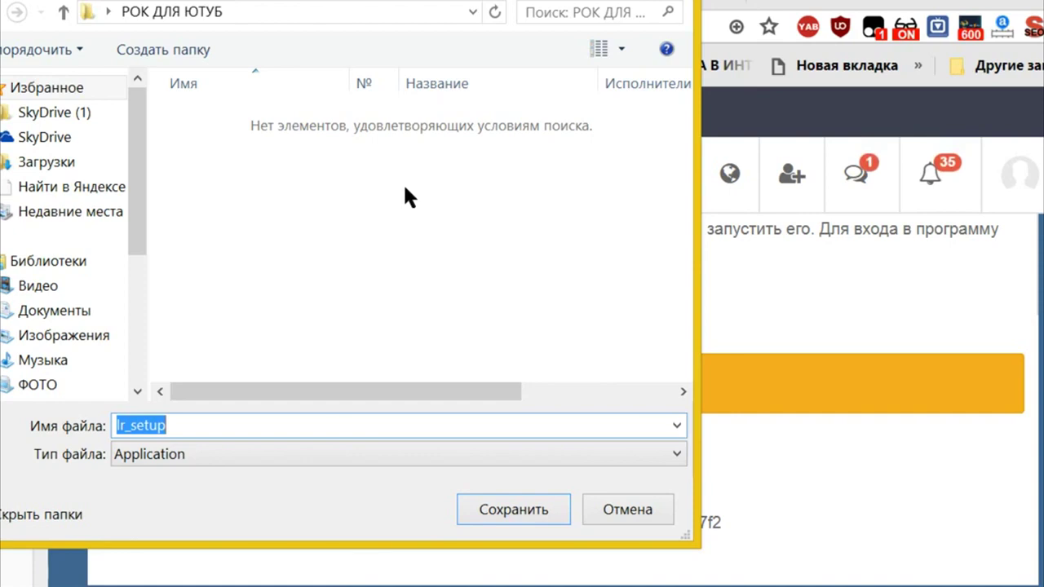
{"action": "left_click", "coordinate": [524, 508]}
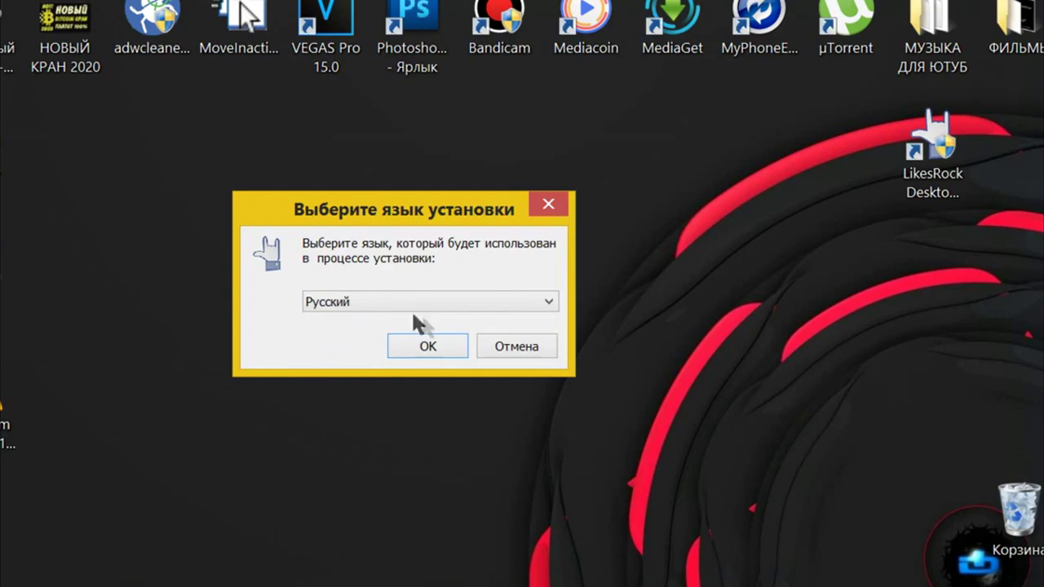
- Go through the LikesRock Desktop Client setup in Русский, accepting the license and keeping the desktop icon option, up to the ready-to-install page
{"action": "left_click", "coordinate": [439, 349]}
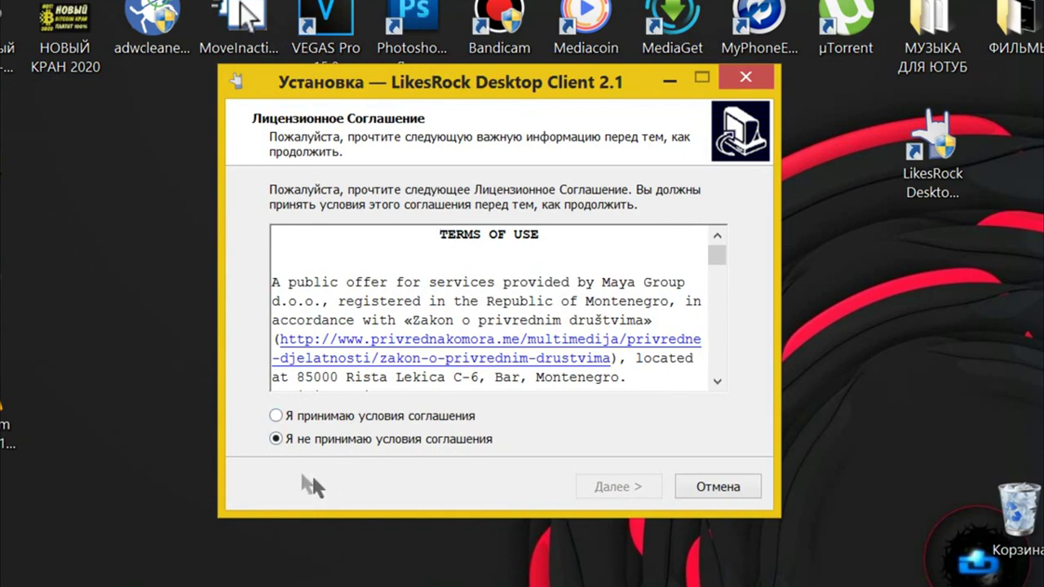
{"action": "left_click", "coordinate": [277, 416]}
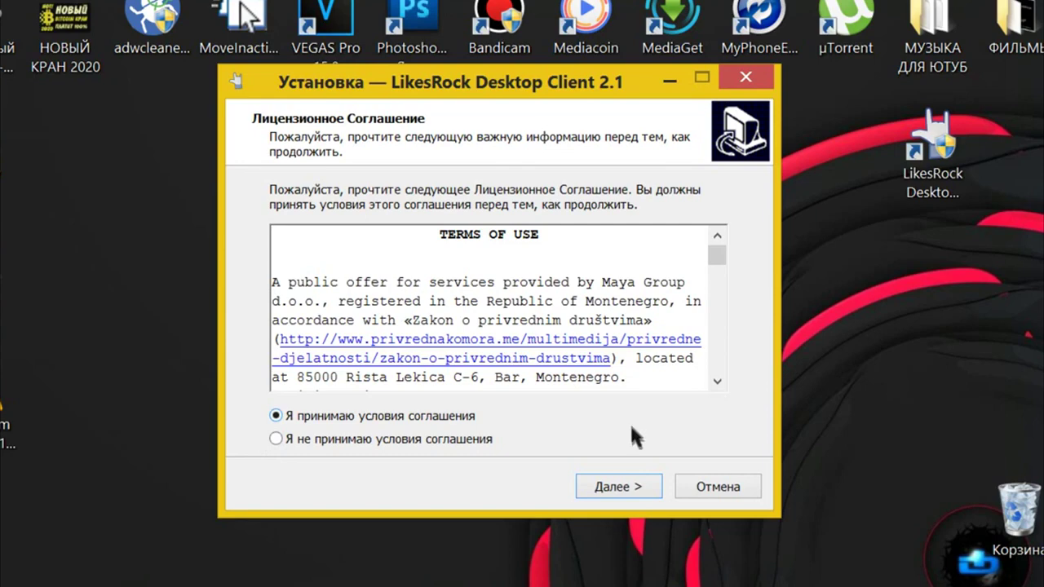
{"action": "left_click", "coordinate": [622, 486]}
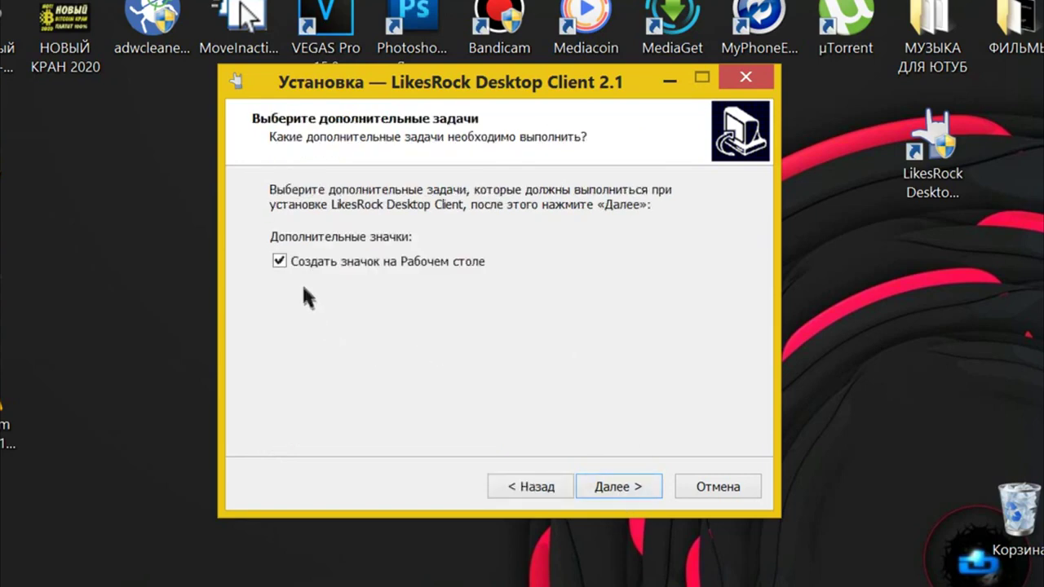
{"action": "left_click", "coordinate": [278, 260]}
{"action": "left_click", "coordinate": [628, 487]}
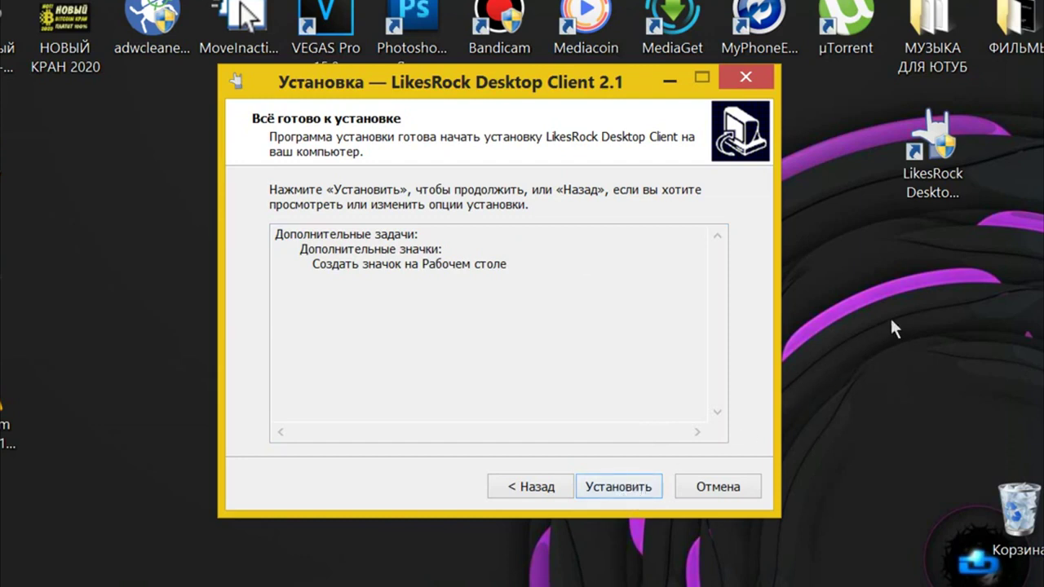
- Move the LikesRock Desktop Client shortcut to an empty spot on the desktop, below the Photoshop shortcut, and deselect it
{"action": "left_click_drag", "start_coordinate": [515, 90], "coordinate": [460, 133]}
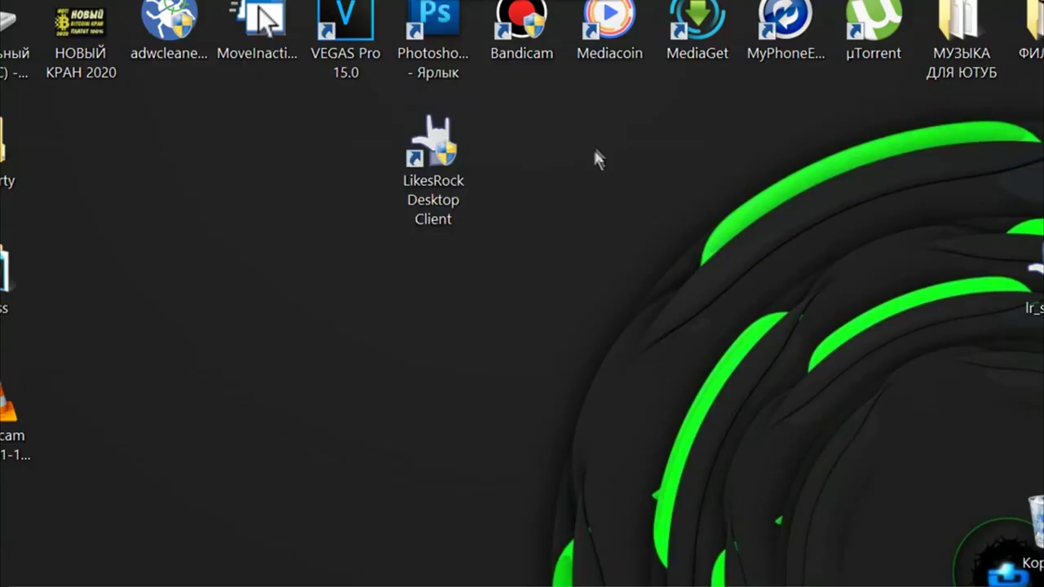
{"action": "left_click_drag", "start_coordinate": [468, 145], "coordinate": [494, 271]}
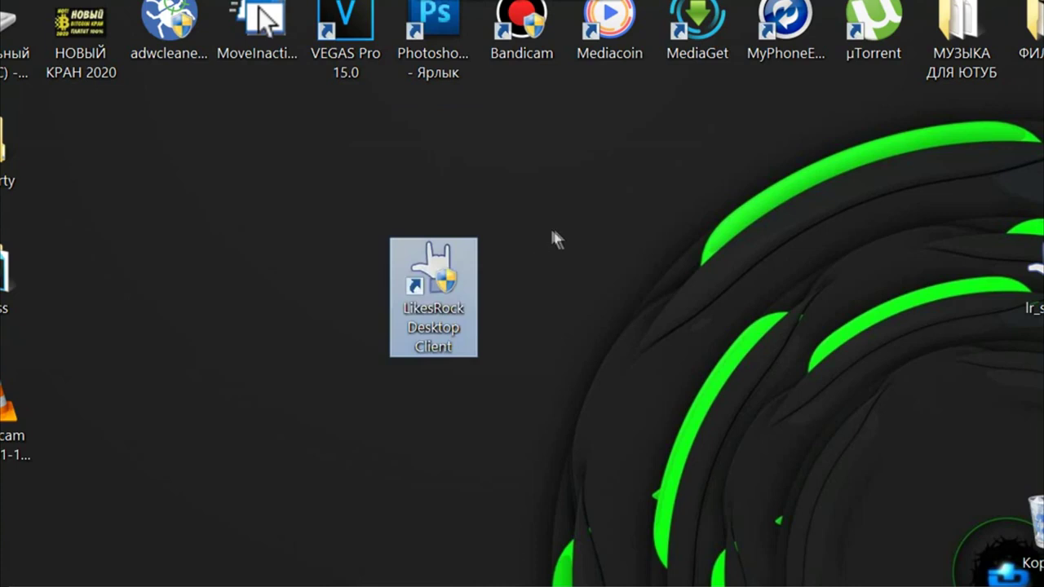
{"action": "left_click", "coordinate": [565, 255]}
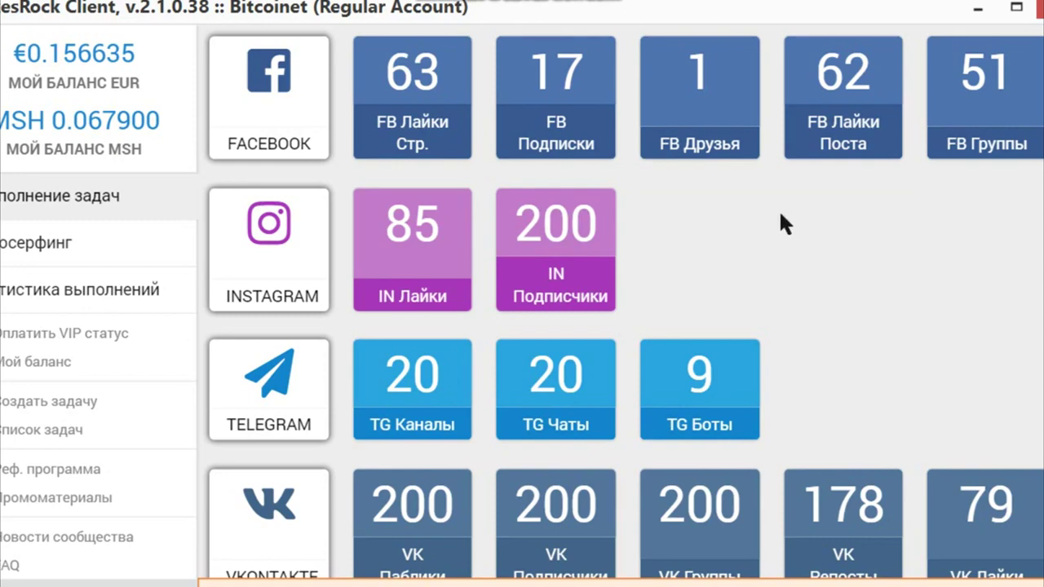
- Look through the task categories in the LikesRock Client, from Facebook down past YouTube and back up
{"action": "scroll", "coordinate": [785, 248], "scroll_direction": "down", "scroll_amount": 10}
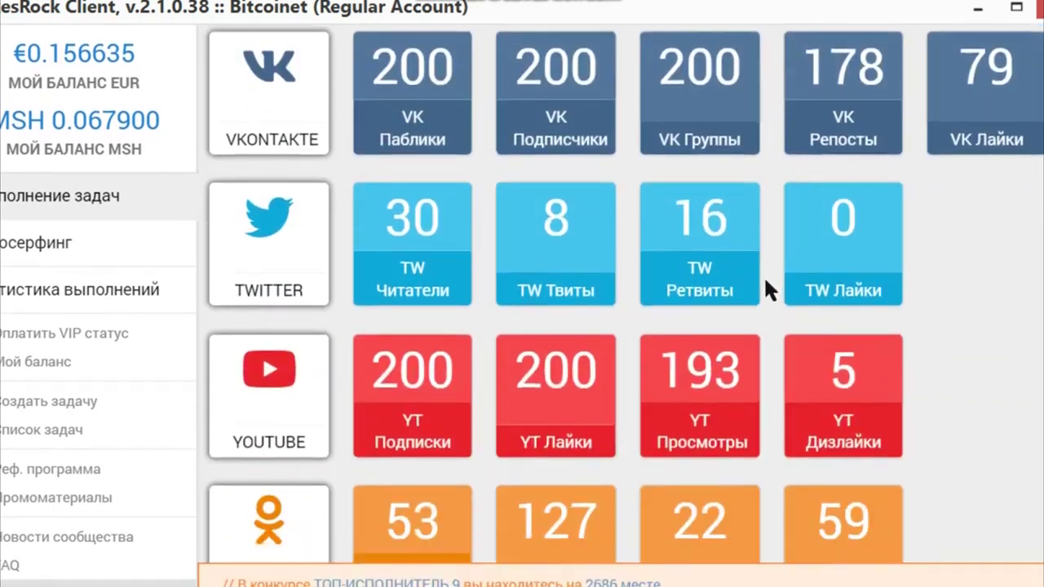
{"action": "scroll", "coordinate": [763, 383], "scroll_direction": "down", "scroll_amount": 2}
{"action": "scroll", "coordinate": [763, 391], "scroll_direction": "up", "scroll_amount": 6}
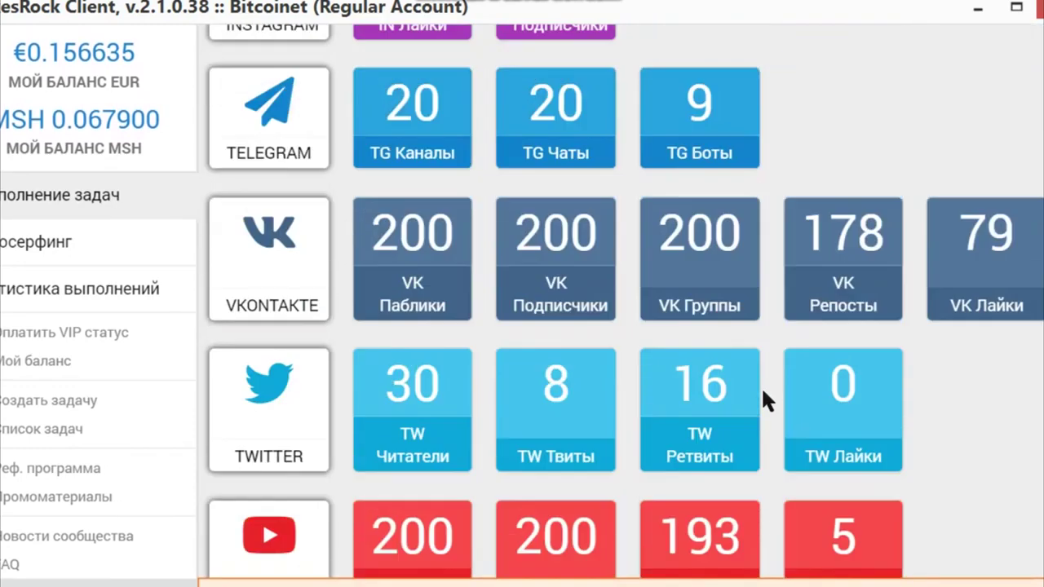
{"action": "scroll", "coordinate": [761, 387], "scroll_direction": "up", "scroll_amount": 2}
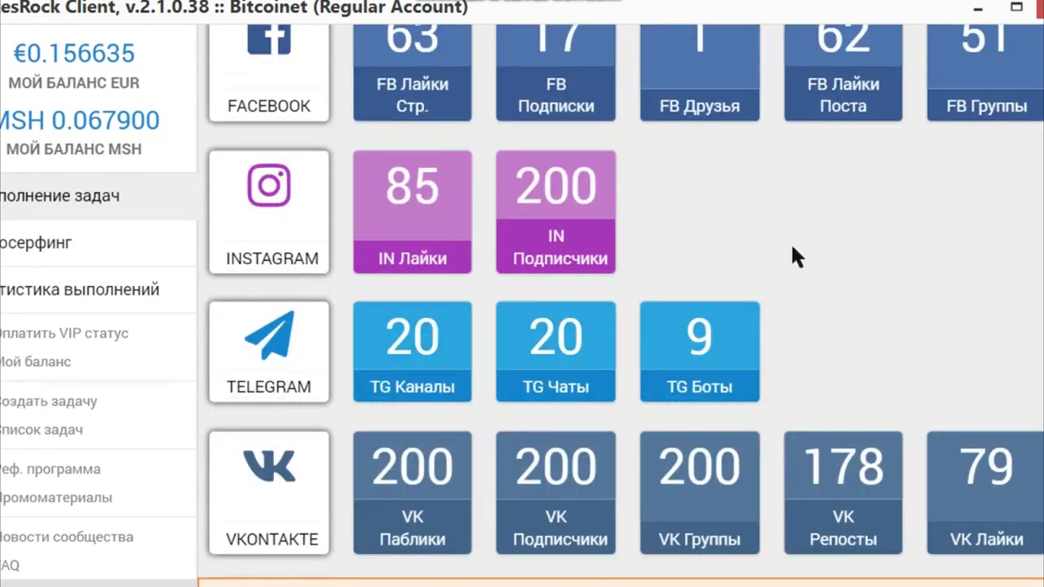